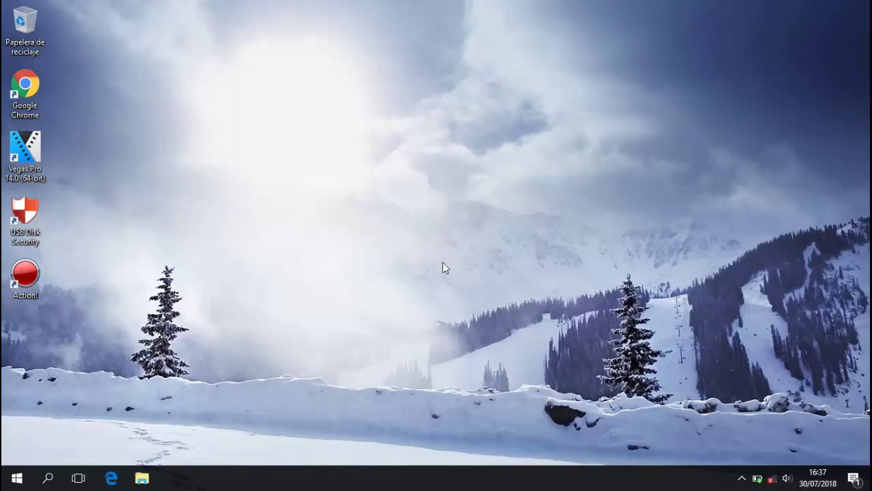
Open the Task Manager (Administrador de tareas) and show its full detailed view in a maximised window
right_click(583, 478)
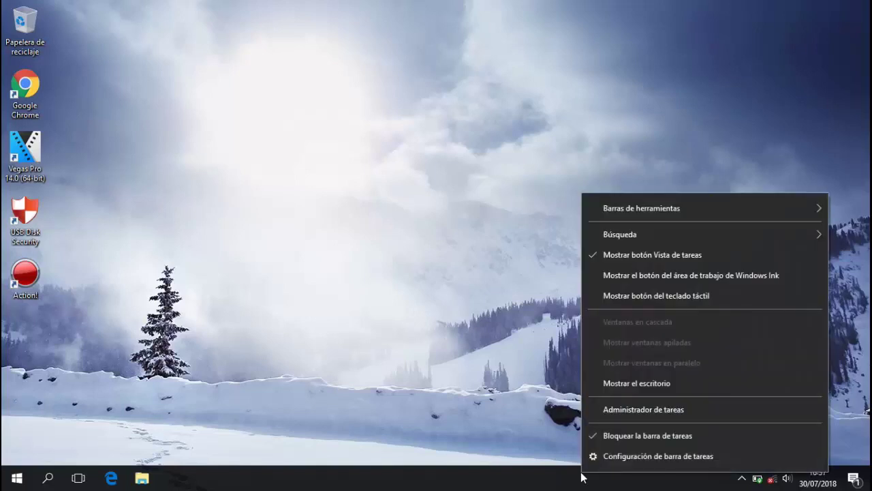
left_click(650, 409)
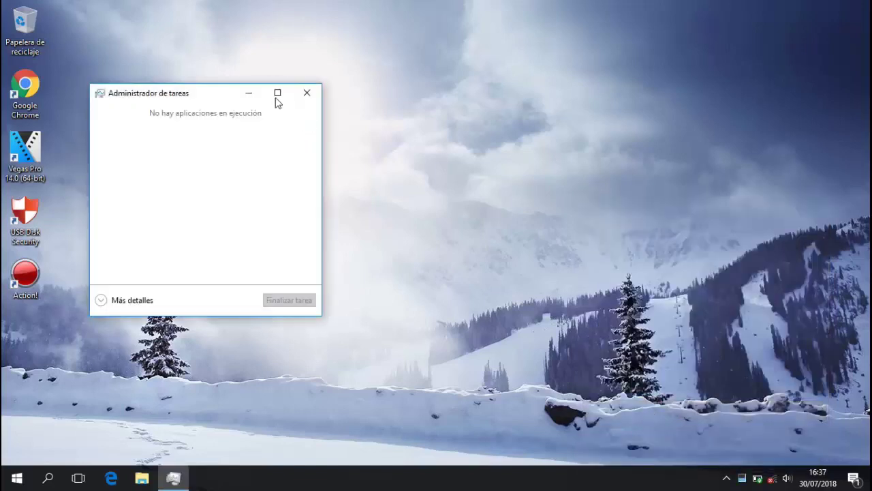
left_click(277, 94)
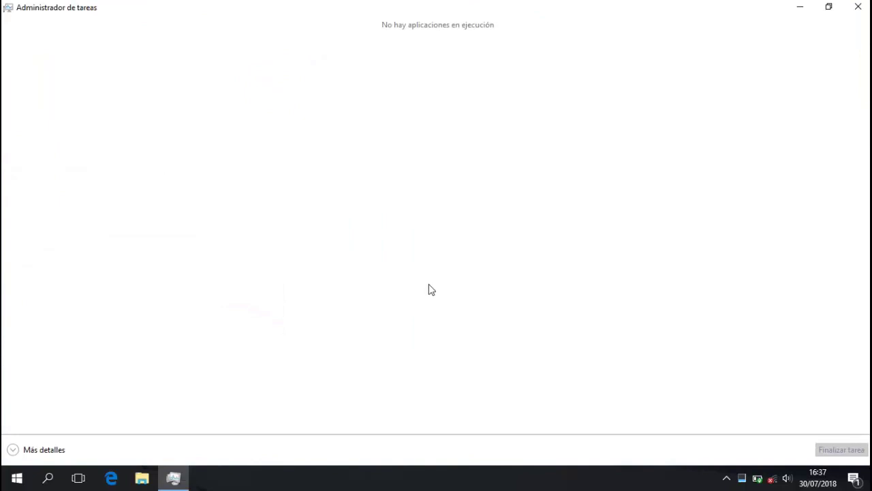
left_click(38, 449)
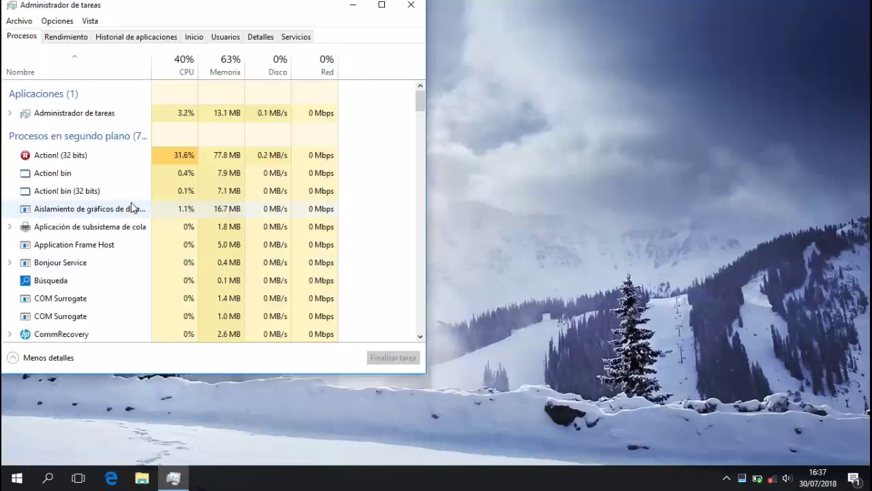
left_click(382, 6)
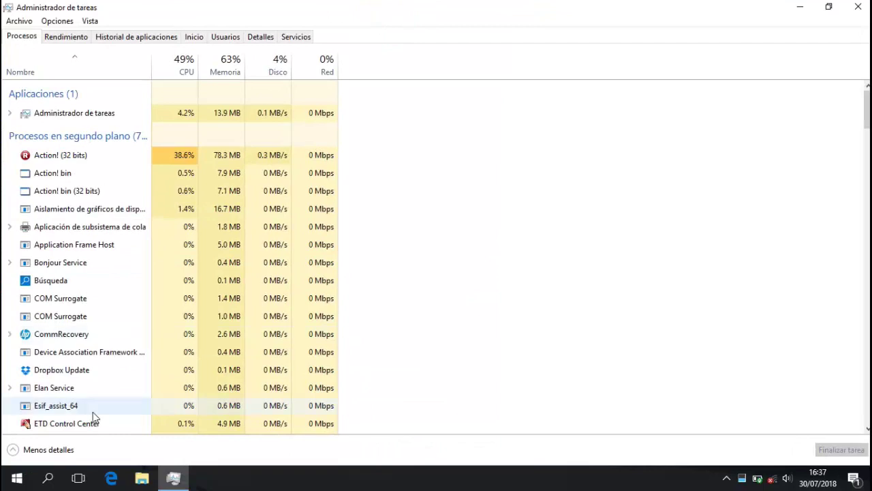
Switch the Task Manager to its compact view, then restore the maximised detailed view
left_click(13, 450)
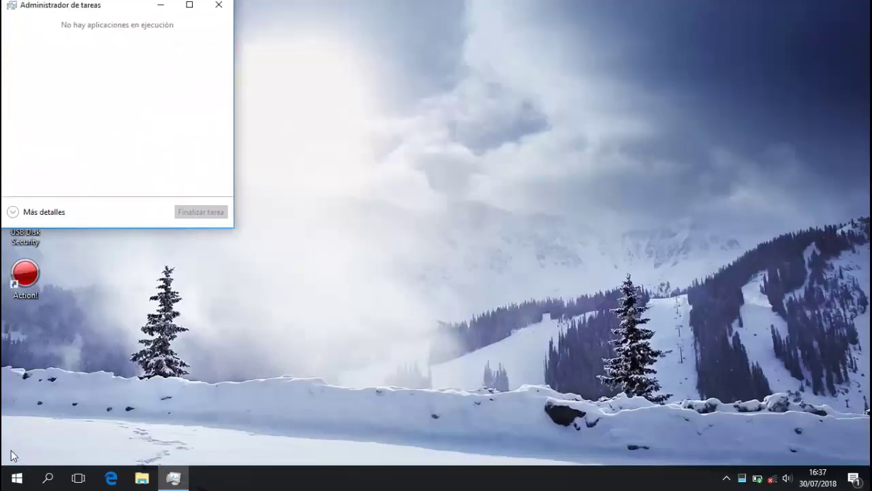
left_click(190, 6)
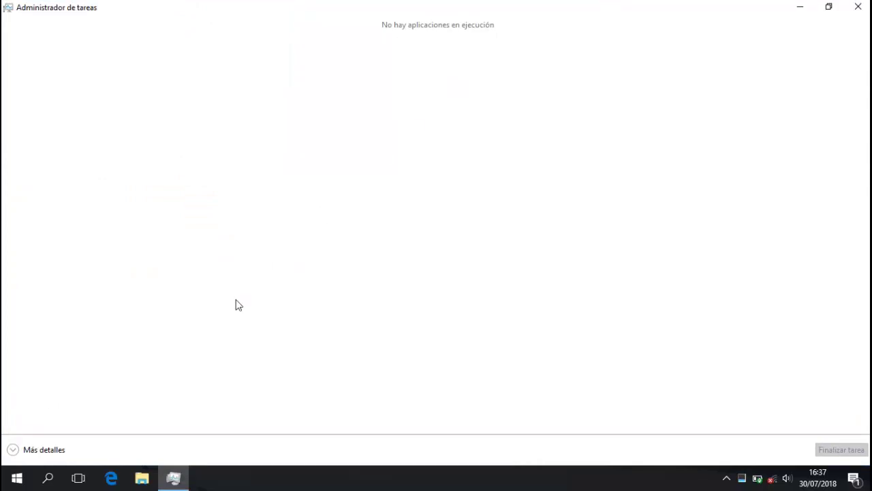
left_click(54, 447)
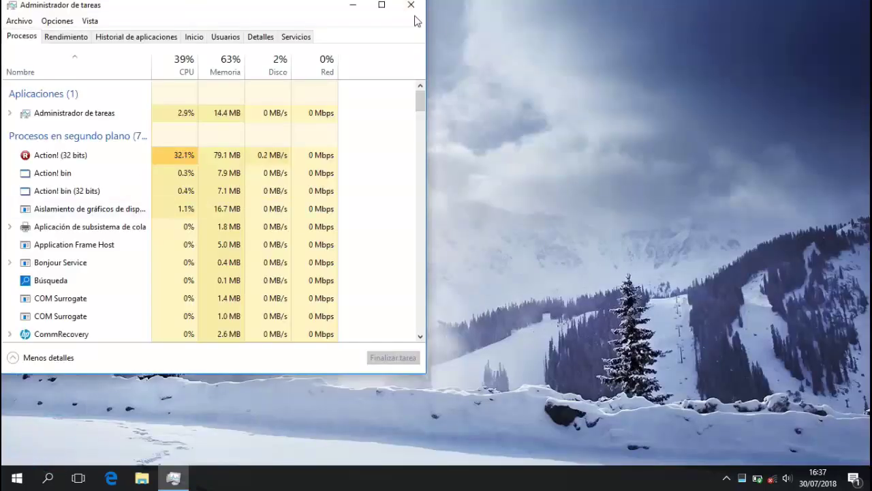
left_click(383, 7)
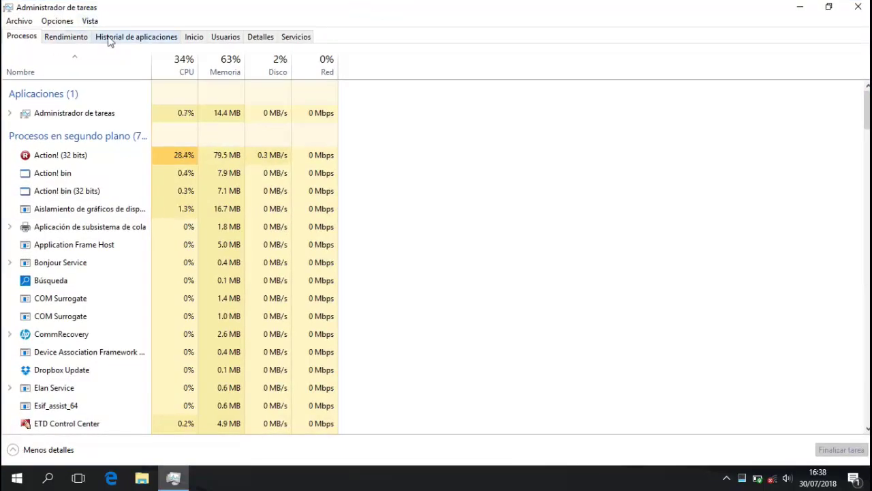
Disable Microsoft OneDrive among the programs that launch at Windows startup
left_click(193, 38)
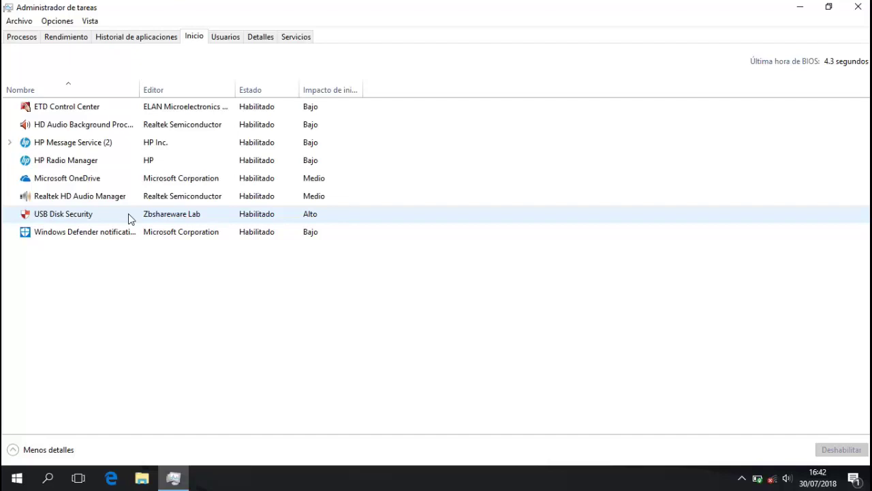
left_click(100, 180)
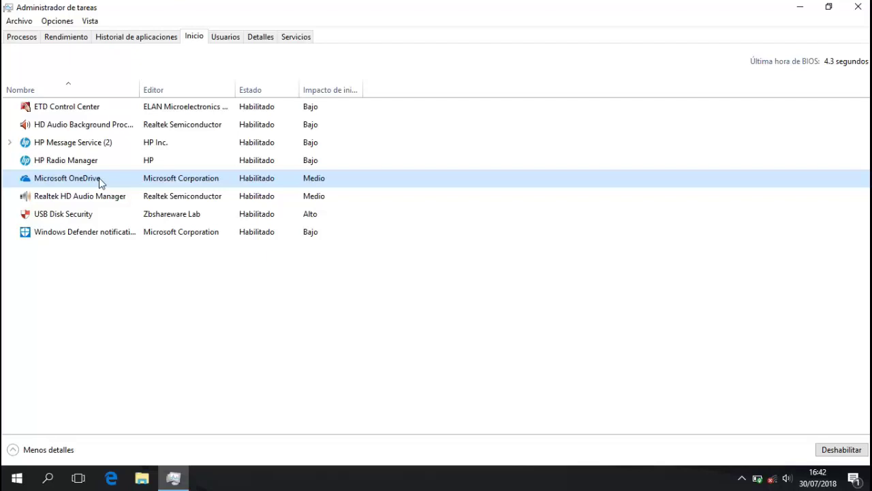
right_click(255, 180)
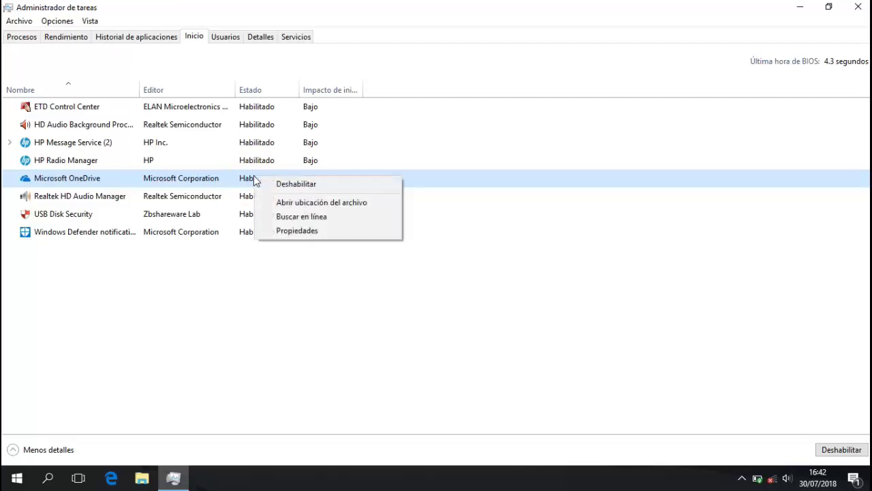
left_click(270, 186)
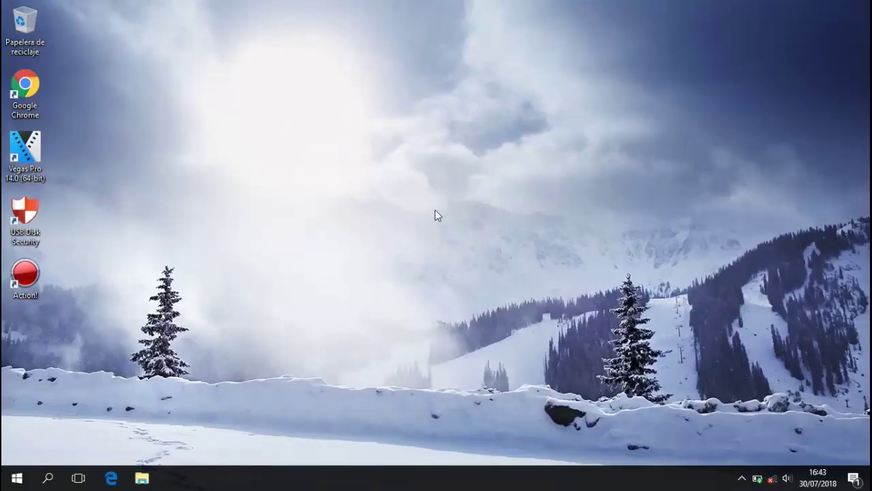
Open File Explorer and start the disk space cleanup from the properties of the Windows (C:) drive
left_click(142, 479)
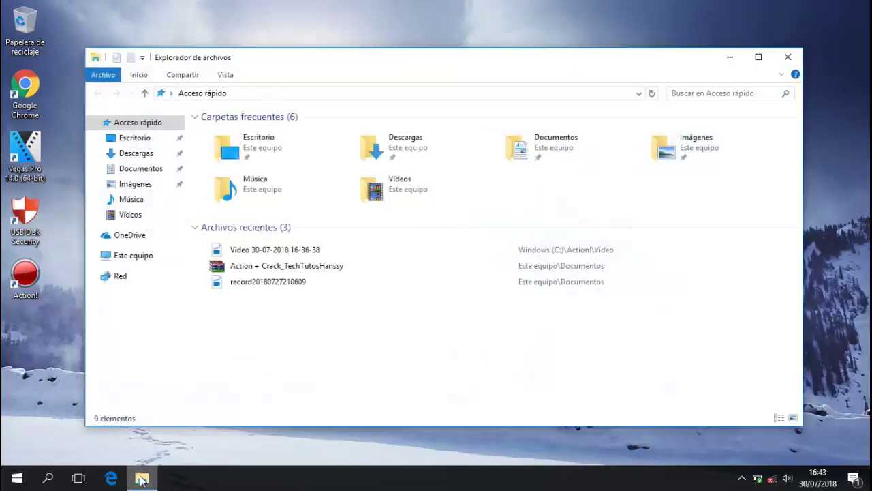
left_click(142, 263)
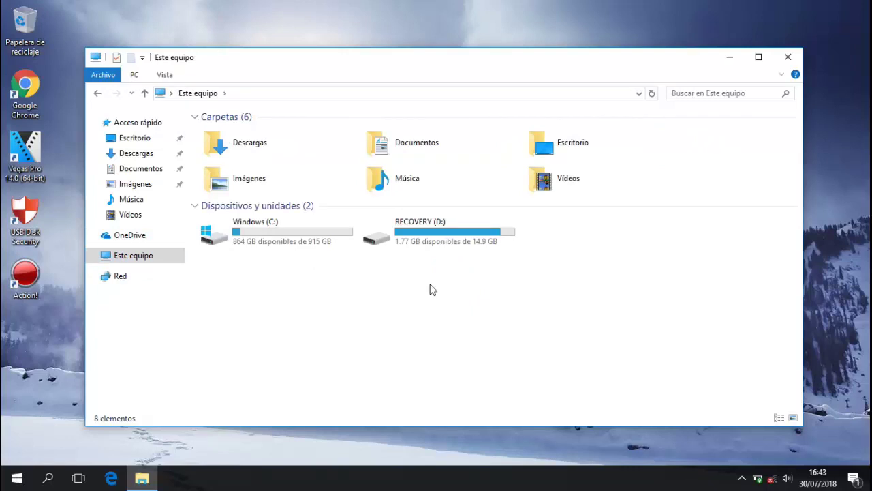
left_click(292, 233)
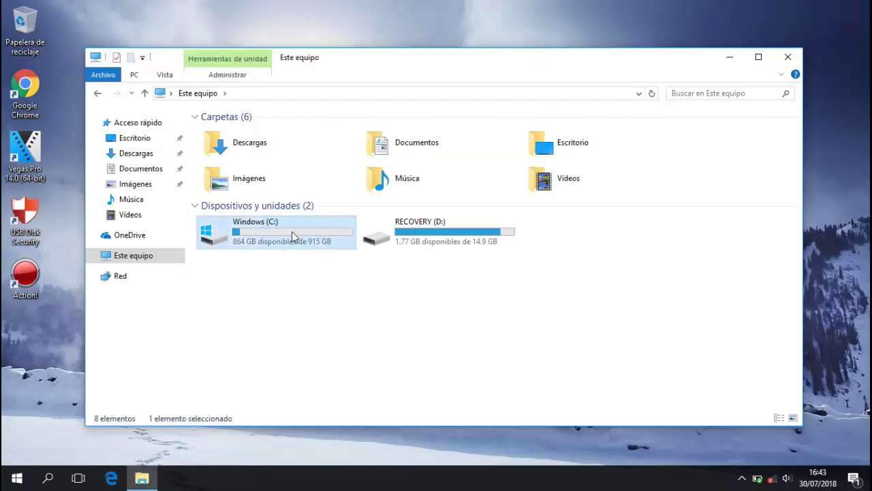
right_click(292, 231)
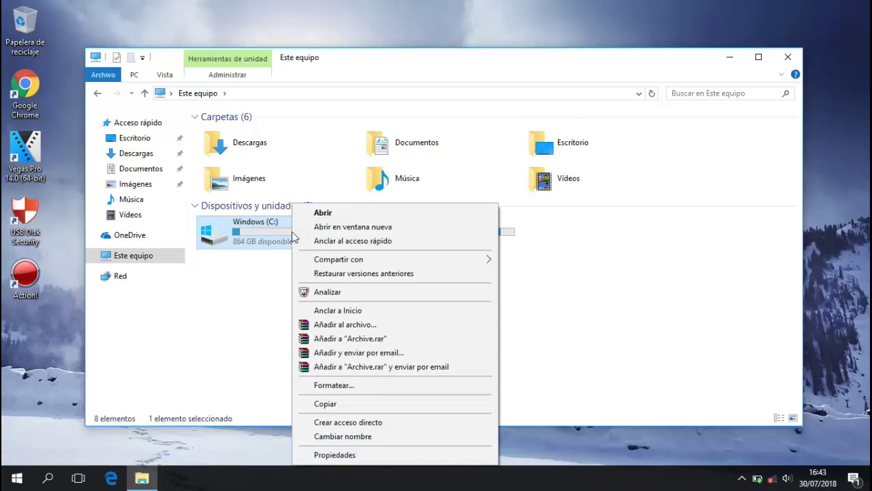
left_click(334, 455)
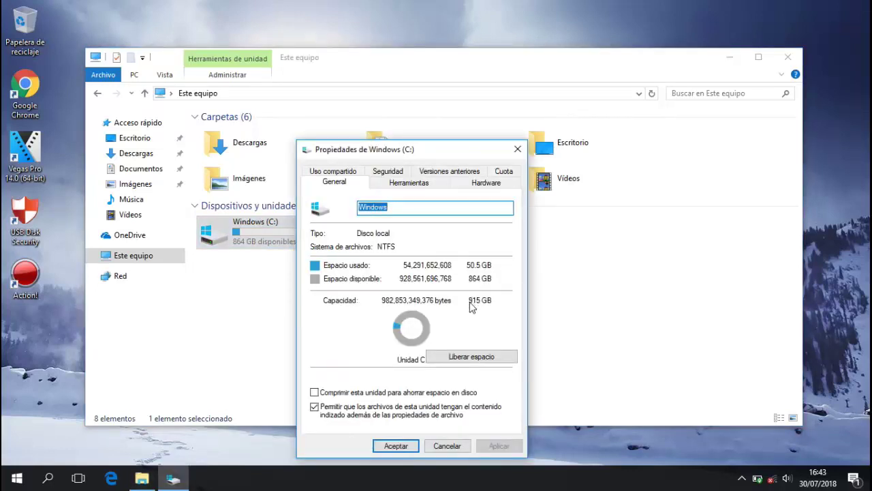
left_click(487, 359)
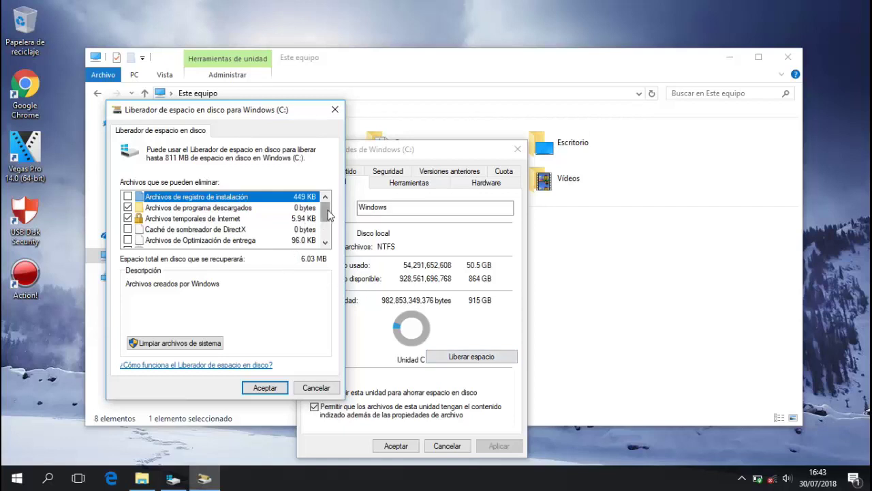
Review the removable file categories and additionally mark Archivos temporales and RetailDemo Offline Content for deletion
left_click_drag(324, 211, 328, 232)
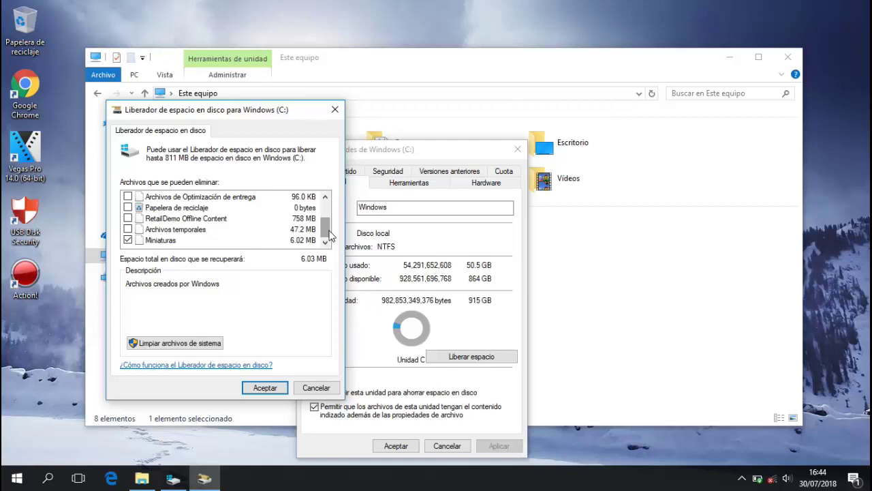
left_click_drag(329, 233, 325, 214)
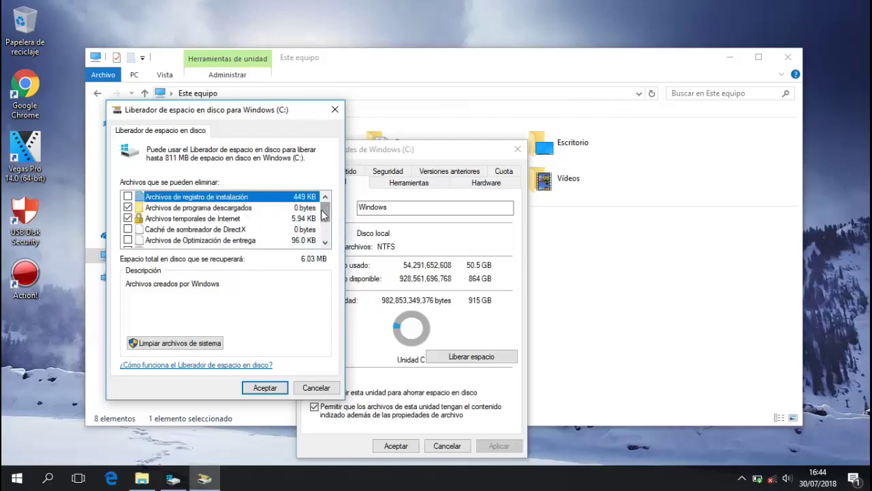
left_click(185, 222)
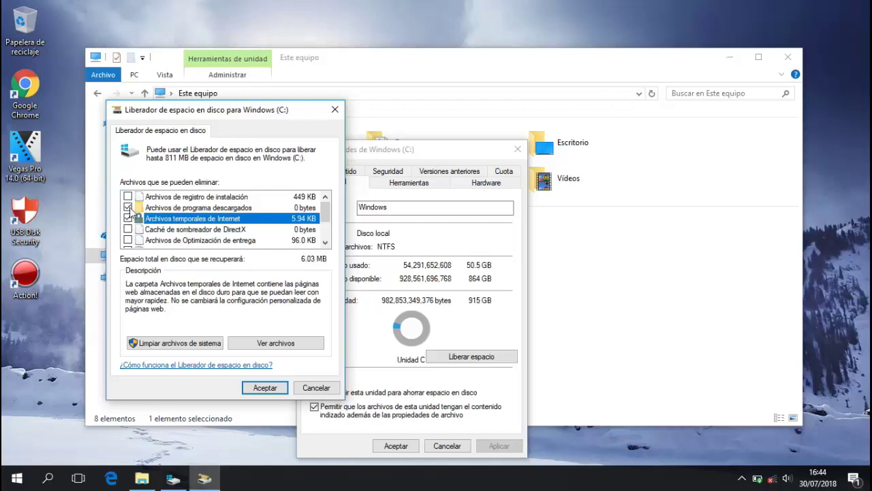
left_click(128, 207)
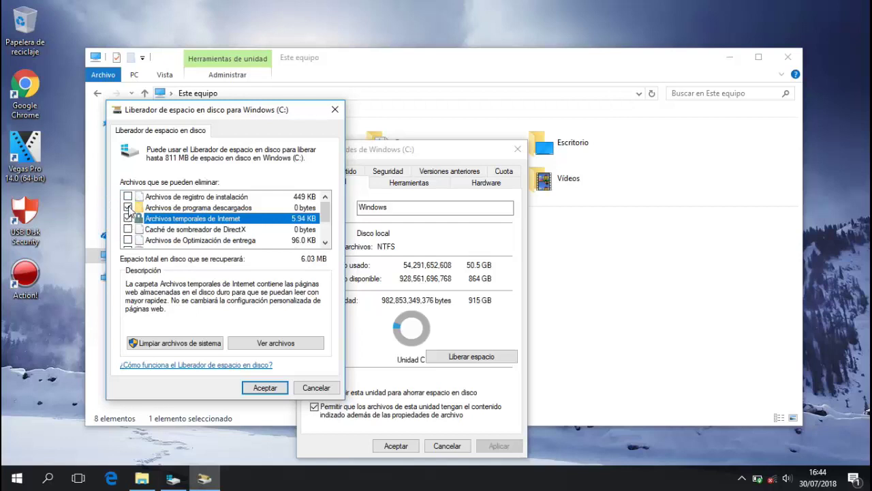
left_click(327, 215)
left_click_drag(327, 216, 332, 244)
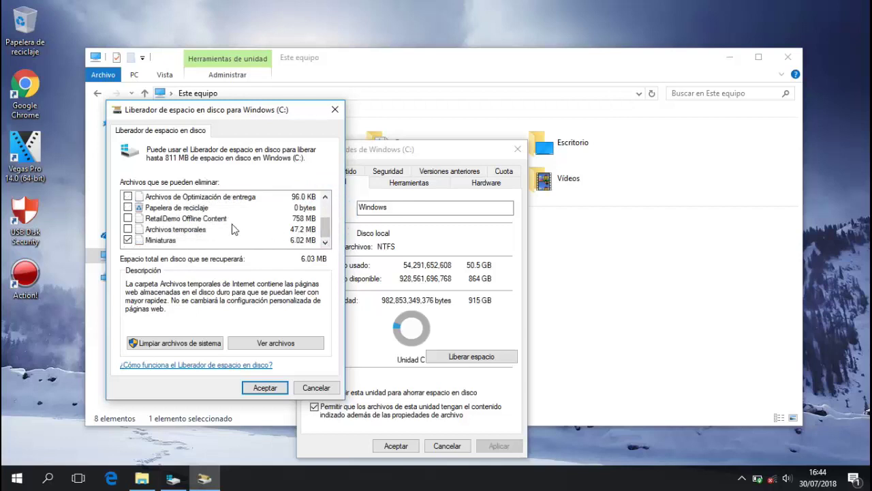
left_click(182, 222)
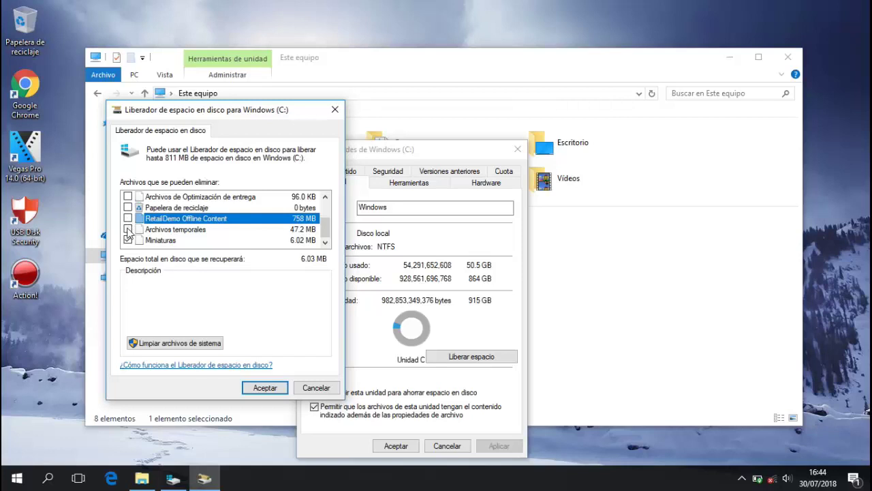
left_click(128, 229)
left_click(127, 218)
Check the selected cleanup categories, permanently delete their files, and close the drive's properties
left_click(326, 198)
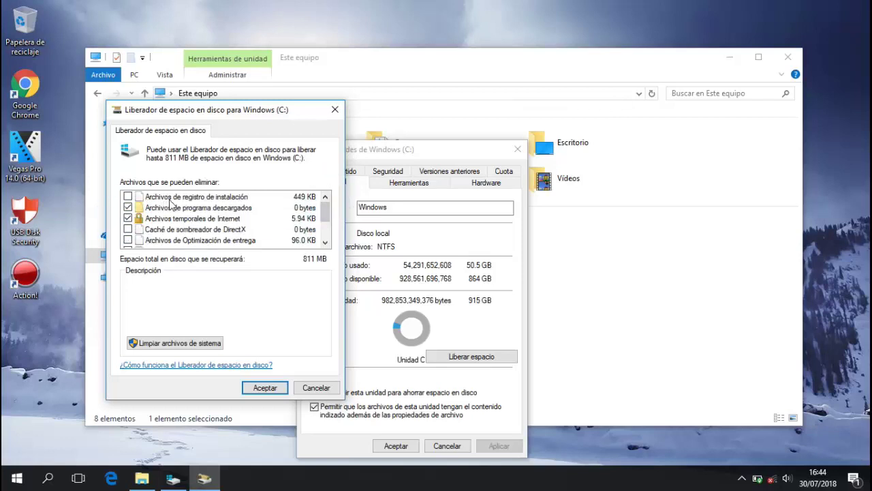
left_click(188, 197)
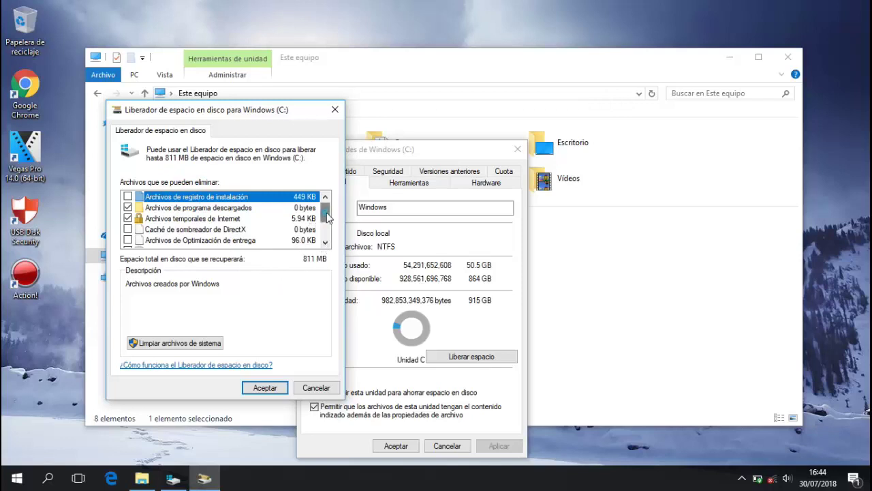
left_click_drag(327, 214, 330, 229)
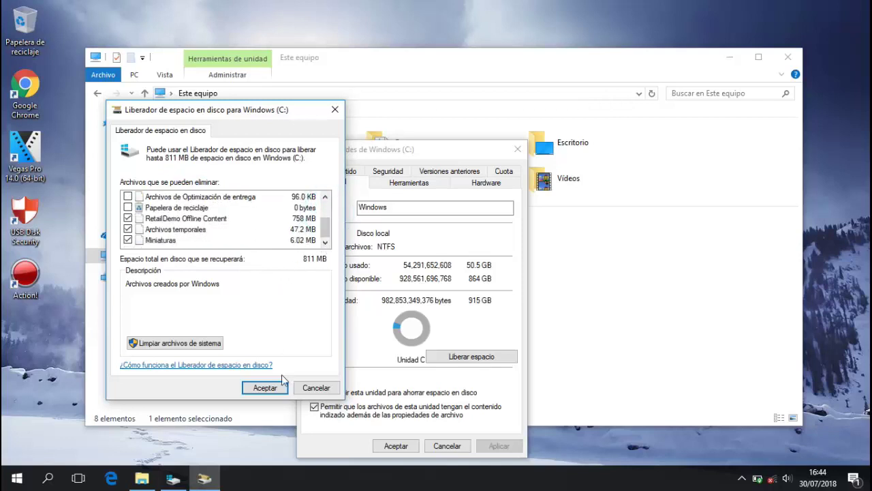
left_click(265, 387)
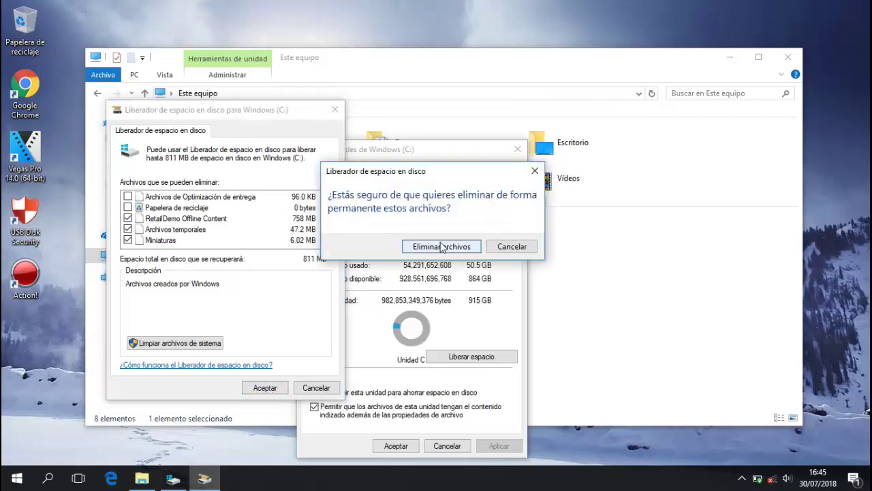
left_click(442, 247)
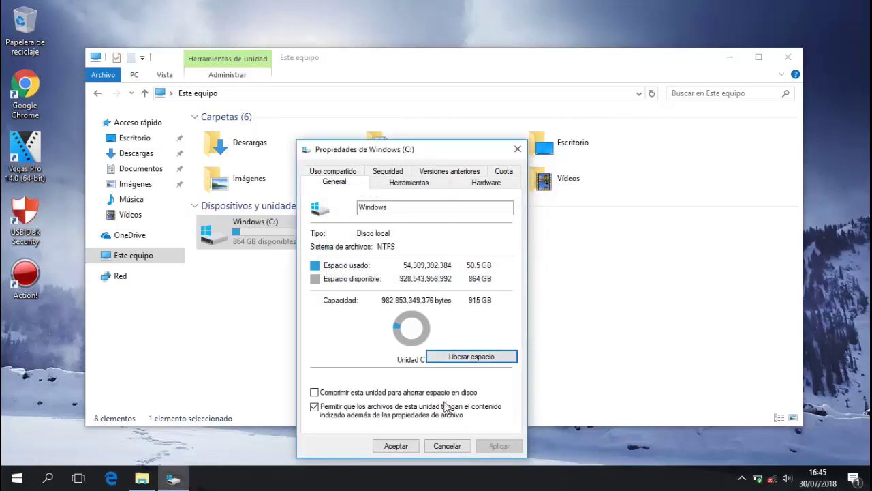
left_click(448, 446)
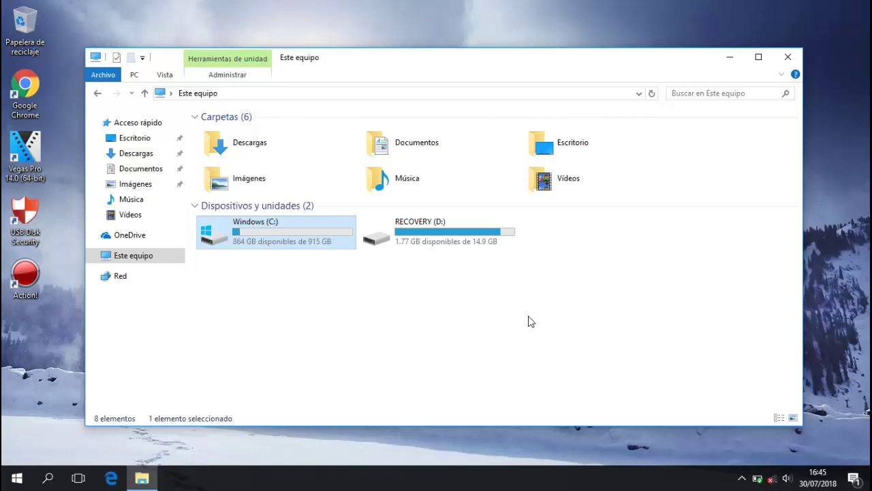
Minimise the Este equipo window, find the Ejecutar tool, and run %temp% to open the temporary files folder
left_click(730, 57)
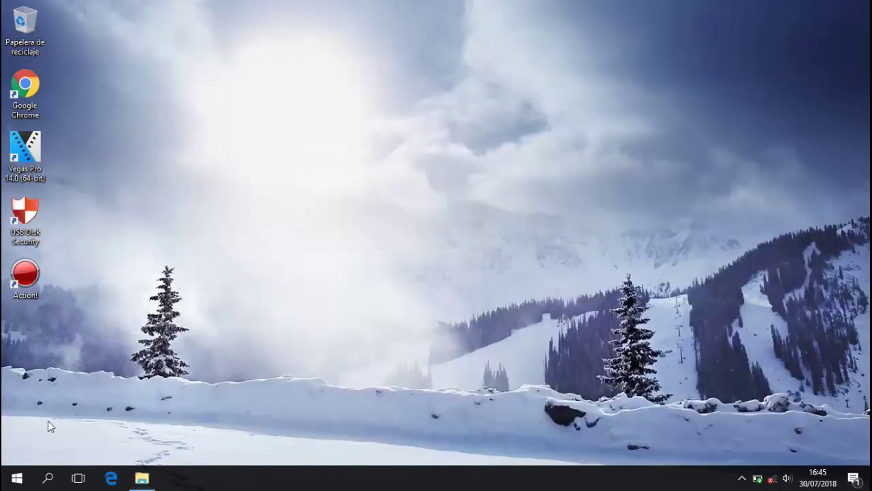
left_click(13, 476)
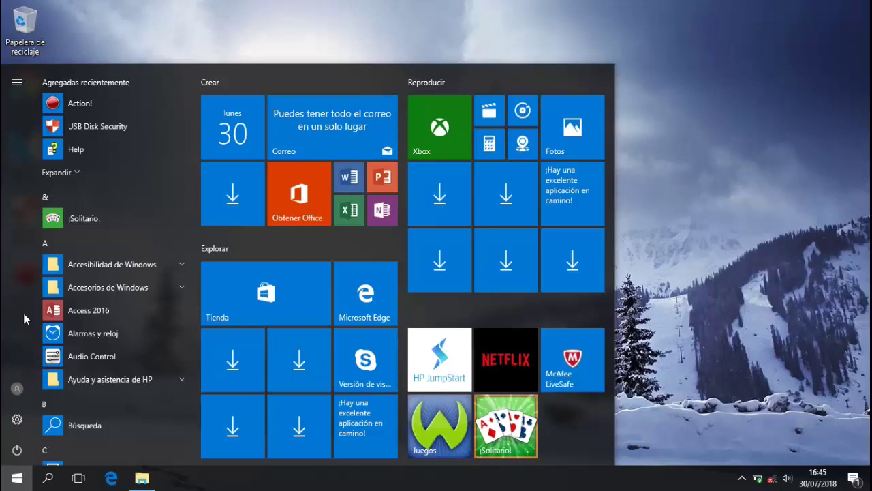
key("super")
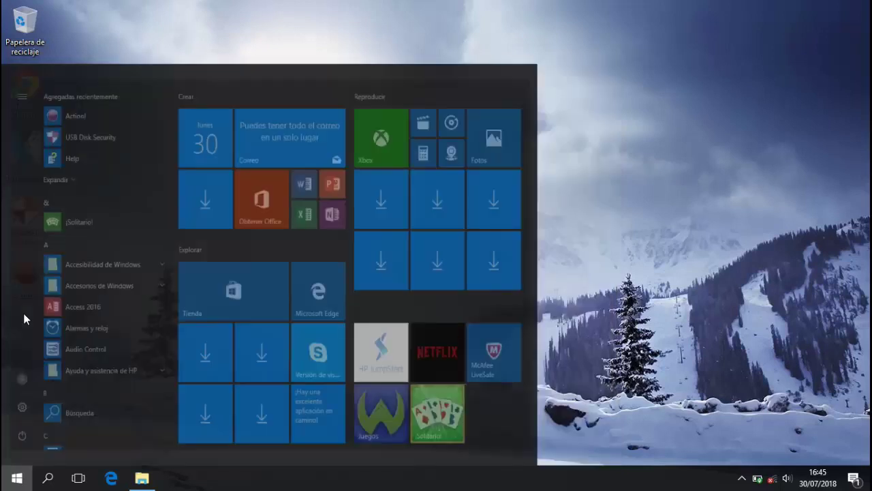
type("ejecutar")
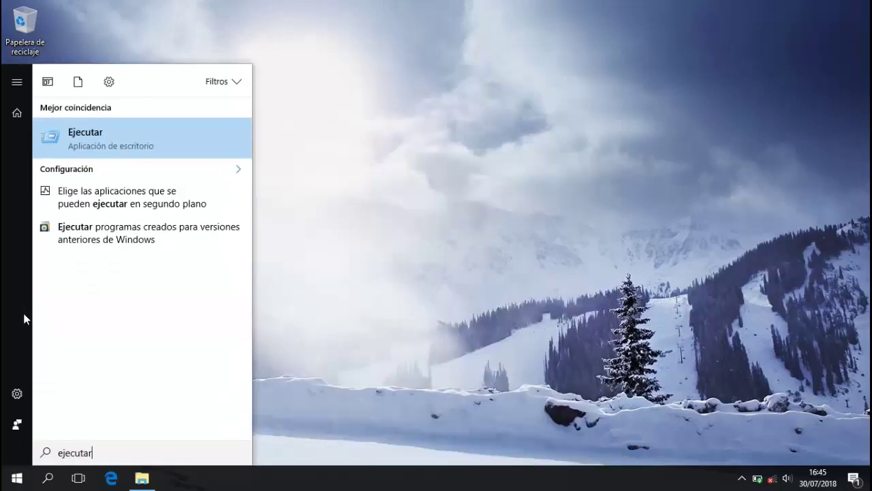
left_click(102, 139)
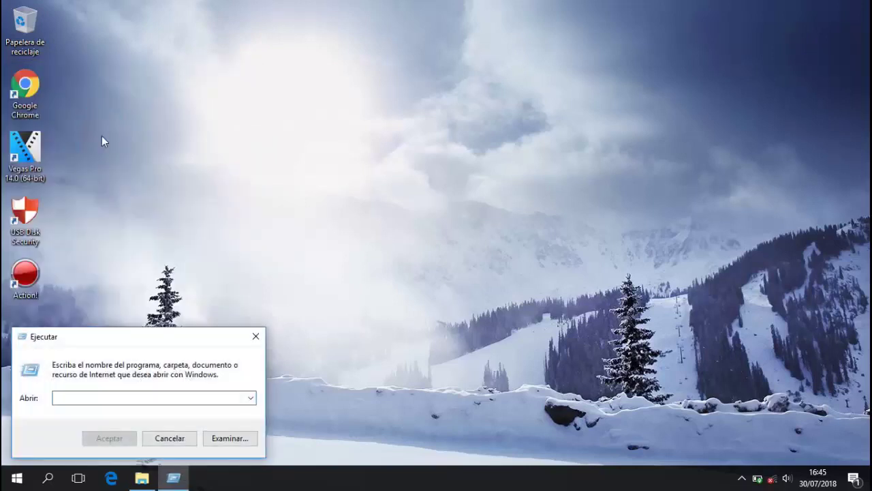
left_click_drag(152, 336, 402, 157)
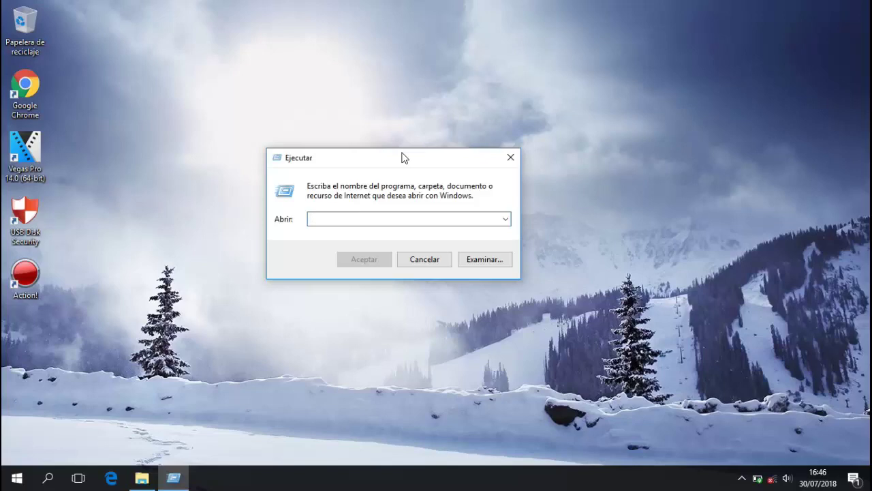
type("%")
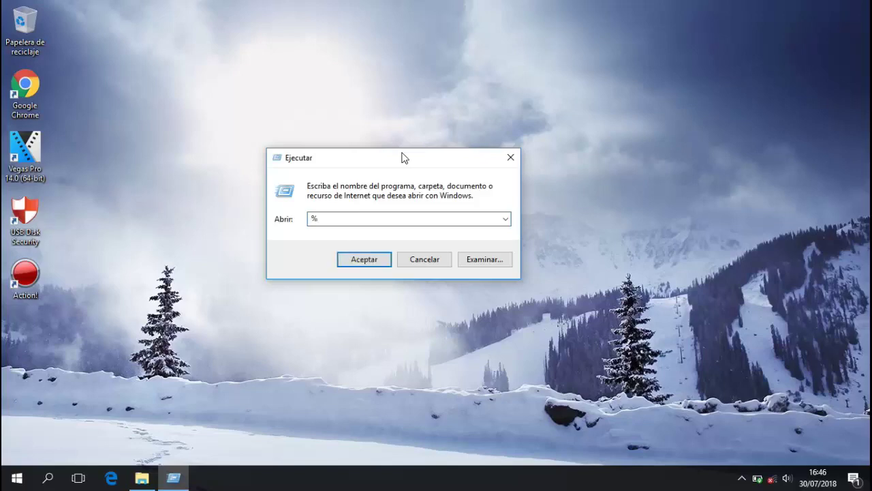
type("temp")
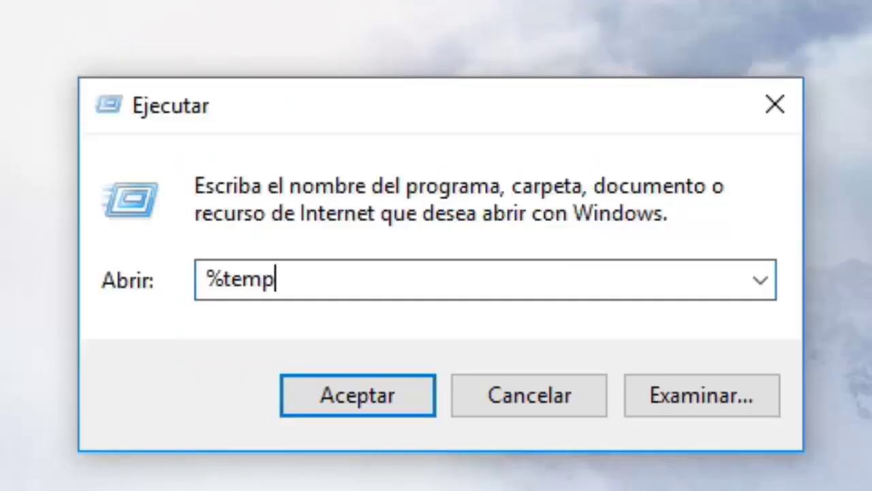
type("%")
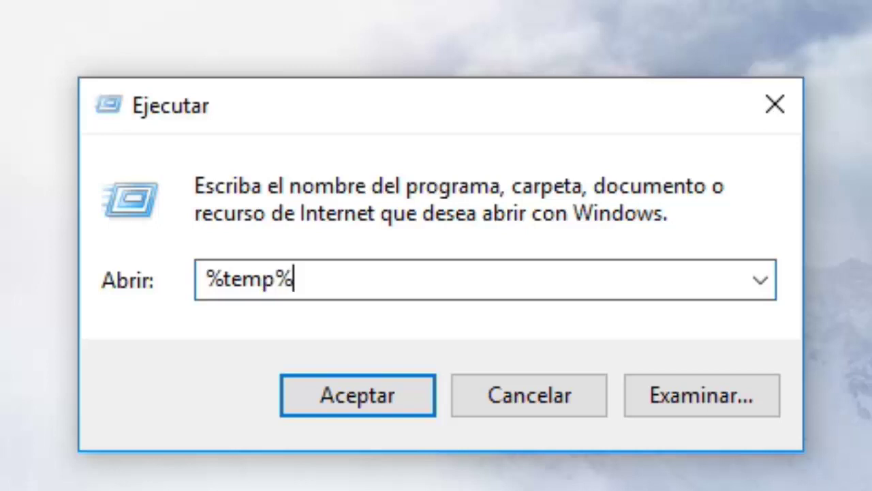
left_click(367, 400)
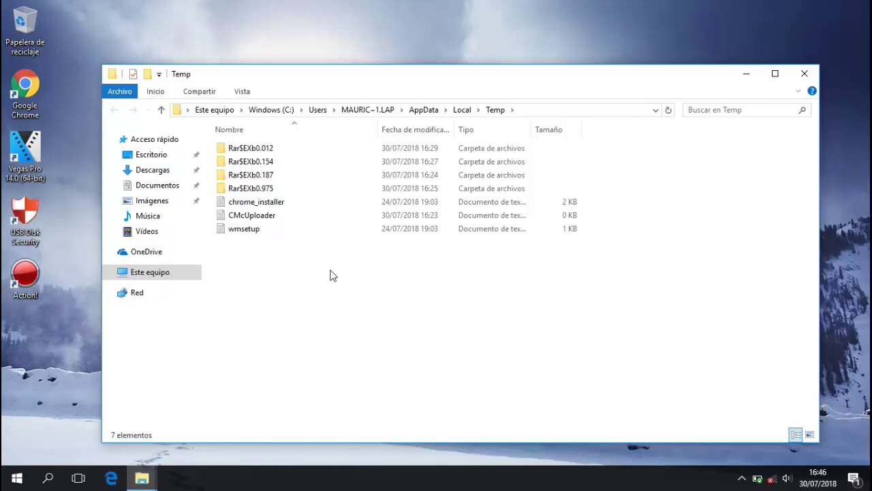
Look inside the Rar$EXb0.975 folder, return to Temp, delete all its files and folders, and minimise the window
double_click(296, 188)
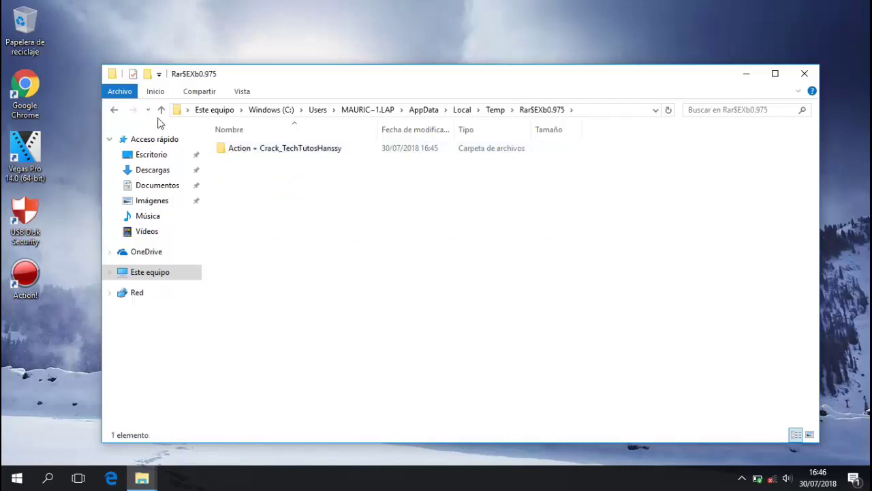
left_click(111, 111)
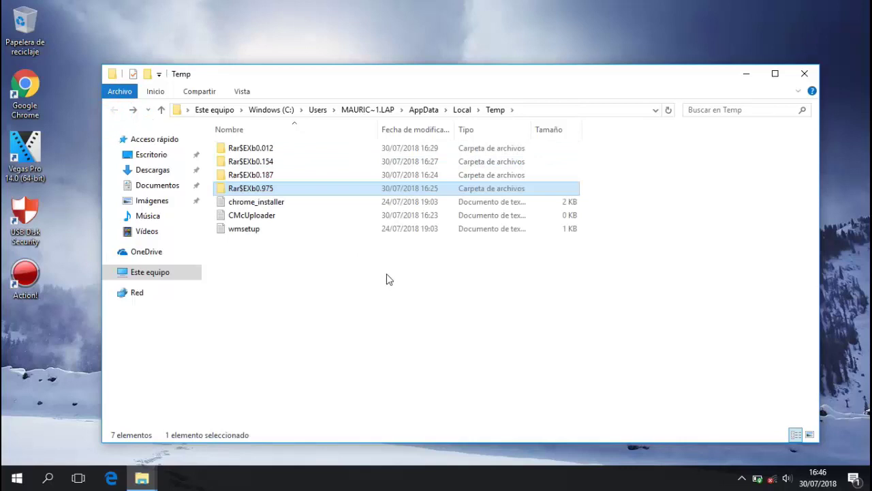
mouse_move(284, 165)
left_click_drag(291, 257, 252, 151)
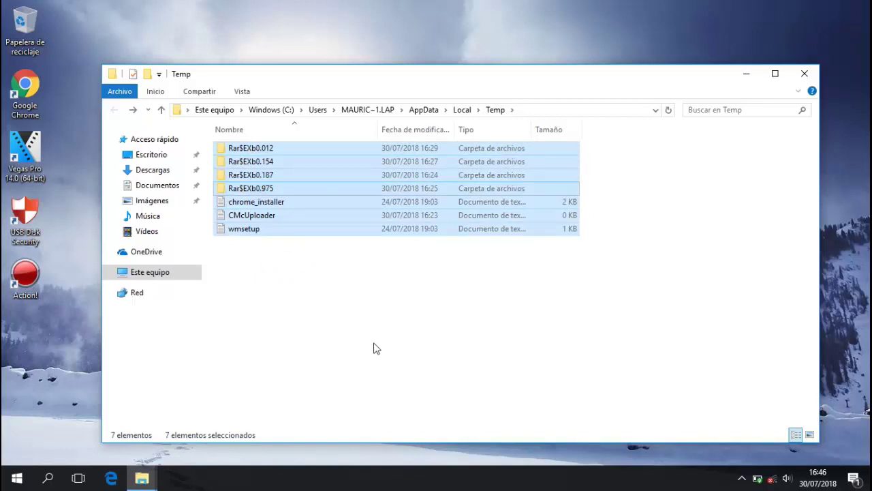
key("Delete")
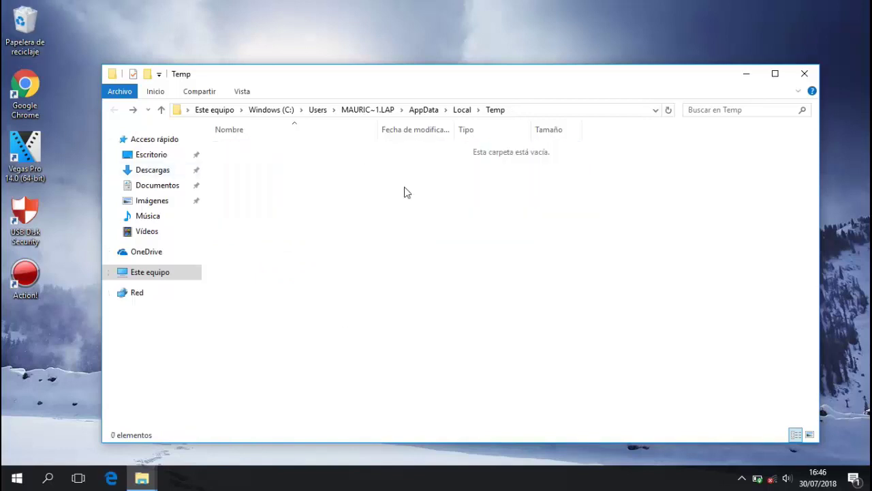
left_click(747, 75)
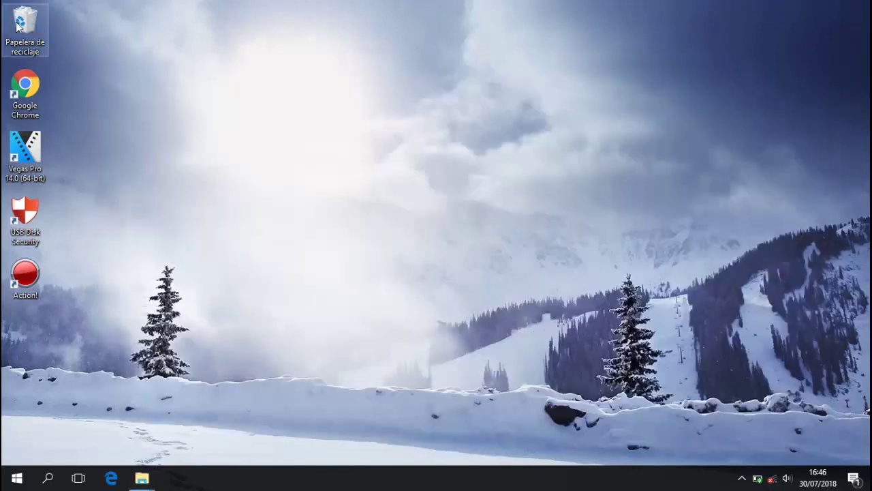
Check the deleted items in the Papelera de reciclaje, empty it permanently, and bring its window back up
double_click(19, 25)
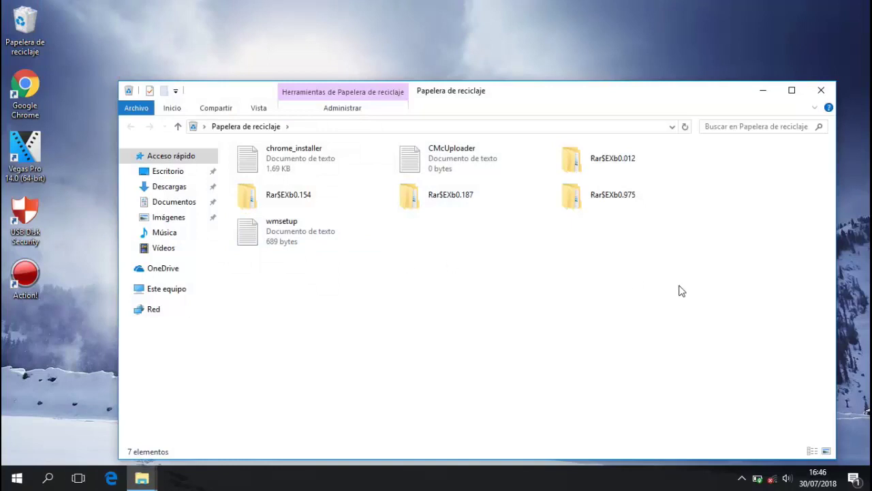
left_click(763, 90)
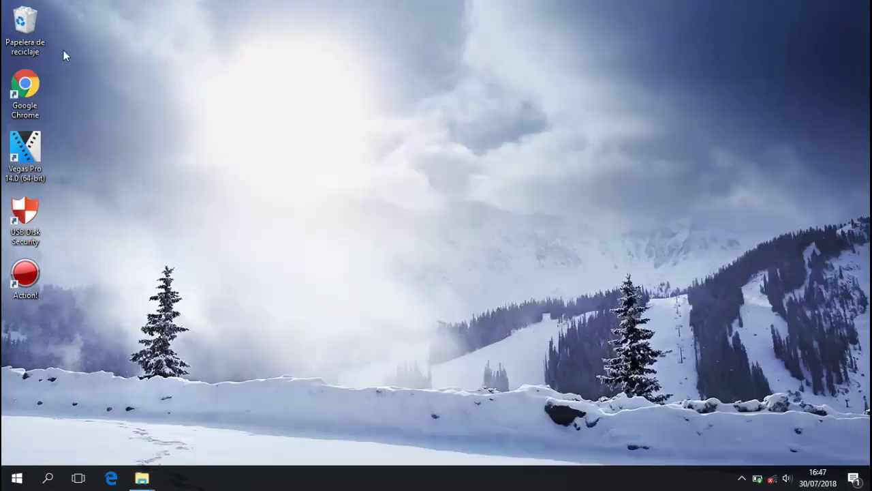
right_click(39, 45)
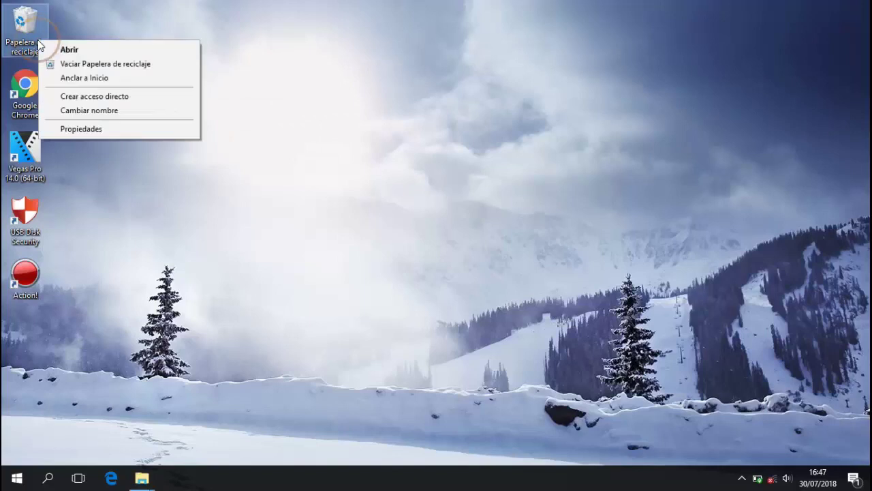
left_click(75, 65)
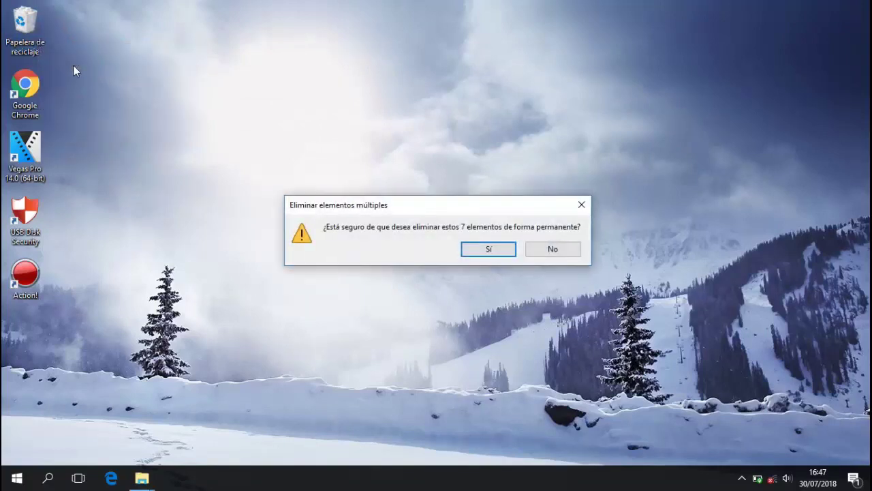
left_click(489, 249)
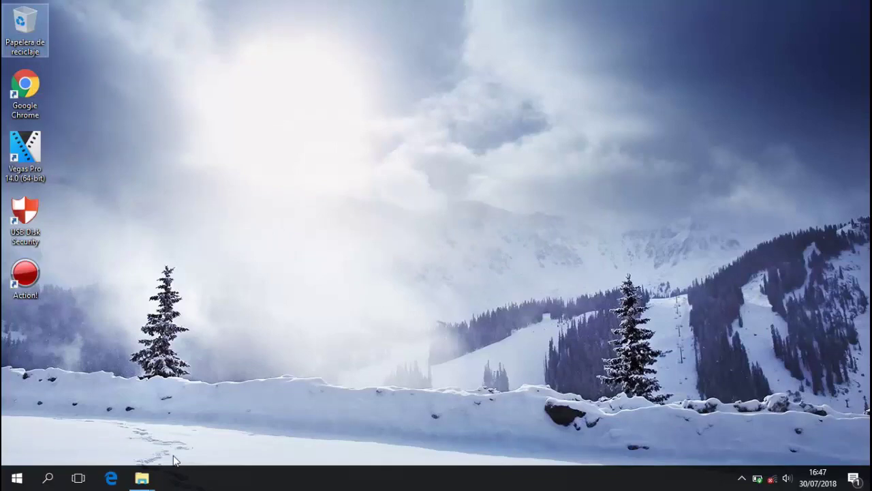
mouse_move(147, 482)
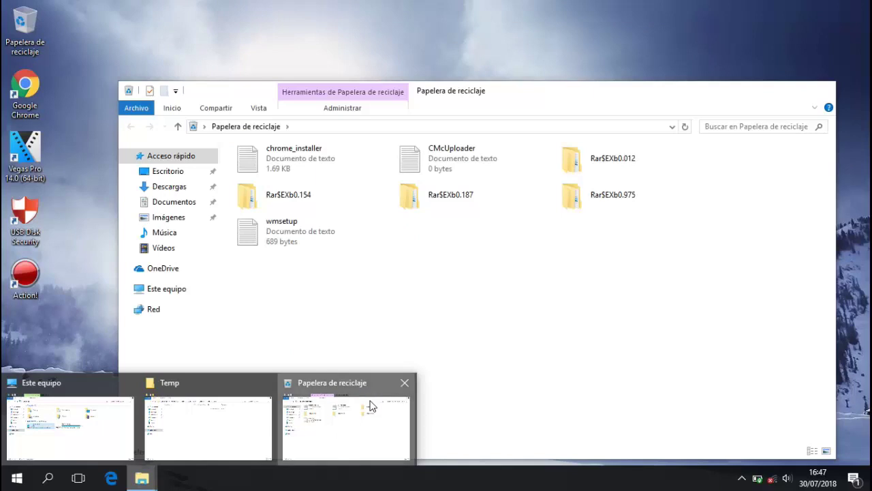
left_click(372, 406)
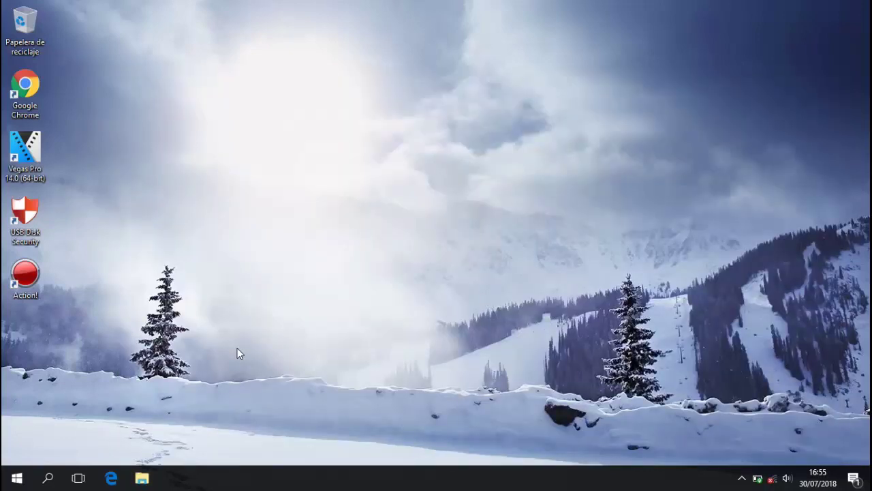
Search Windows for "sistema" and open the Sistema page of the control panel
left_click(17, 479)
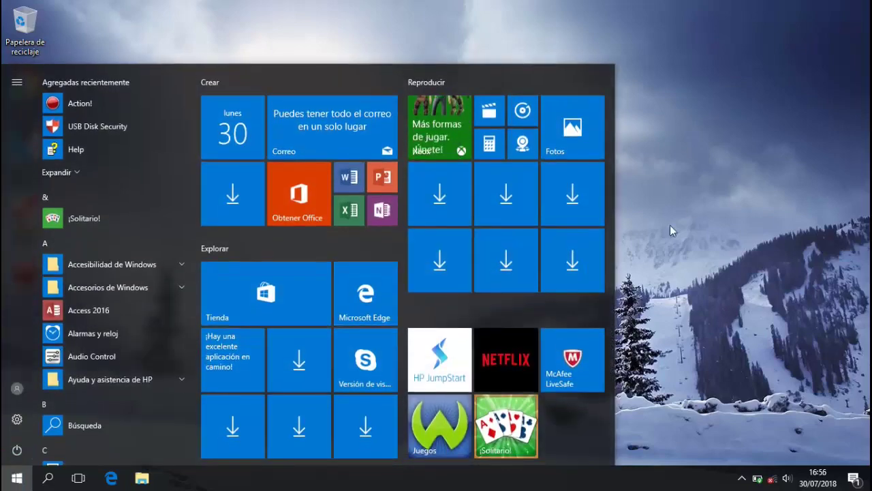
type("sistema")
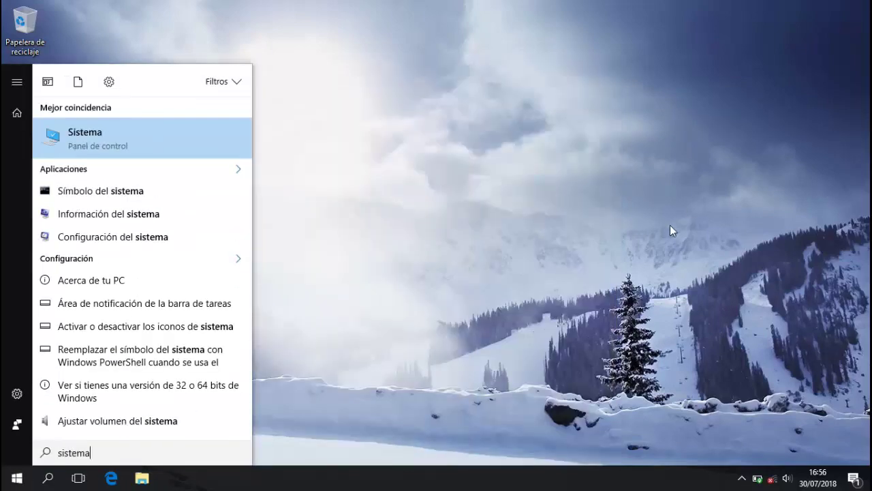
left_click(156, 135)
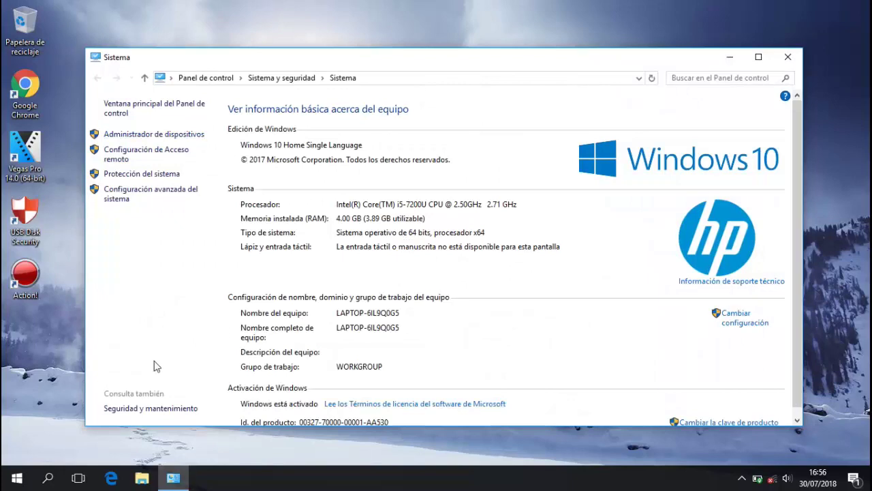
Show the alternative route to the Sistema page through the properties of Este equipo in File Explorer
left_click(154, 480)
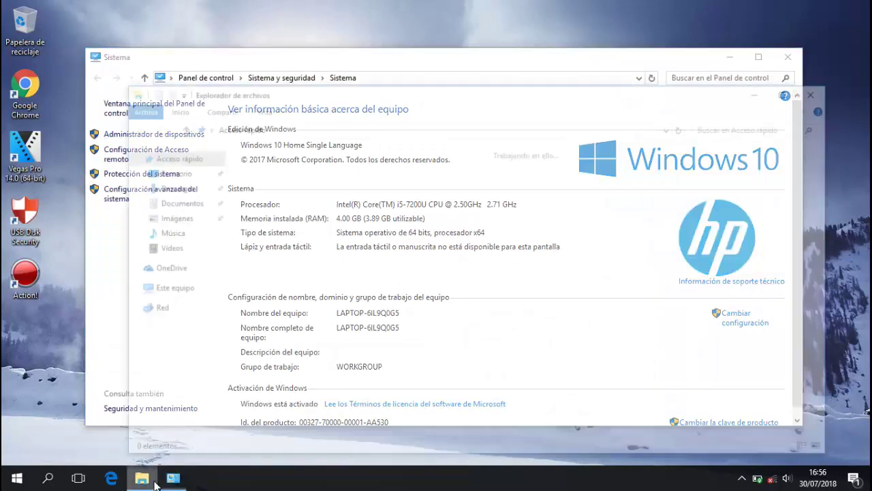
left_click(174, 289)
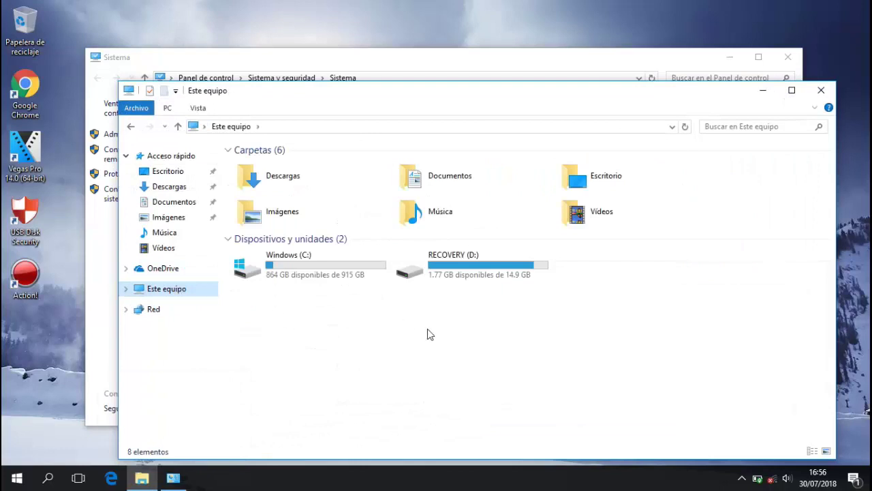
right_click(659, 318)
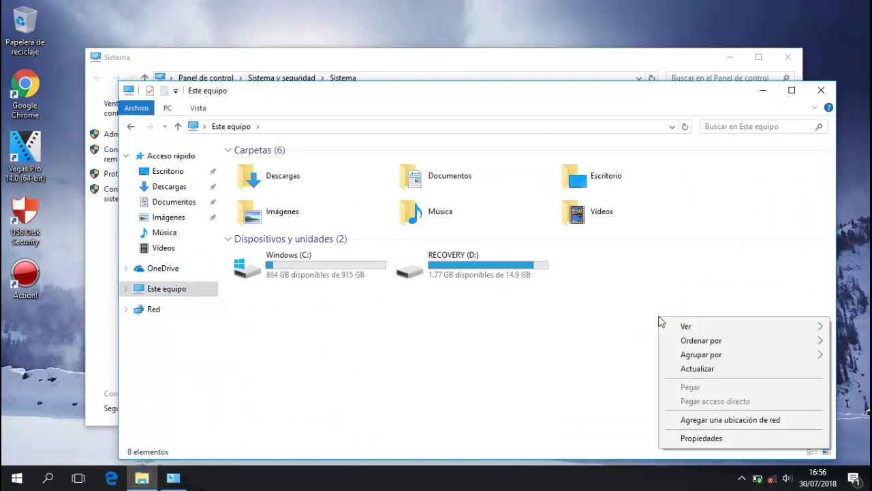
left_click(701, 438)
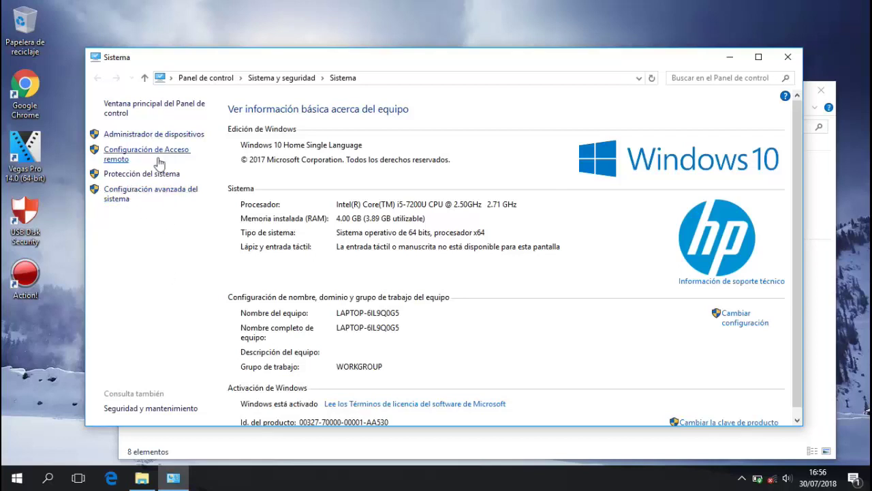
Open the performance settings from the advanced system configuration and choose Ajustar para obtener el mejor rendimiento
left_click(142, 190)
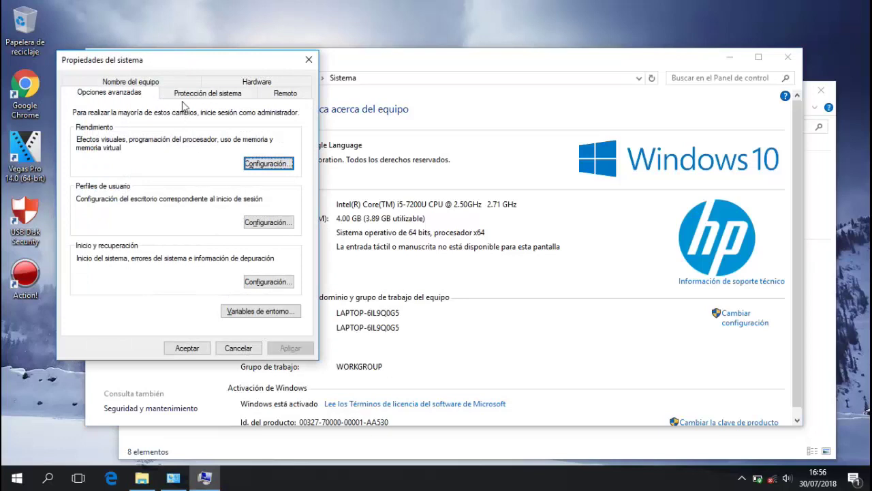
left_click_drag(198, 59, 380, 108)
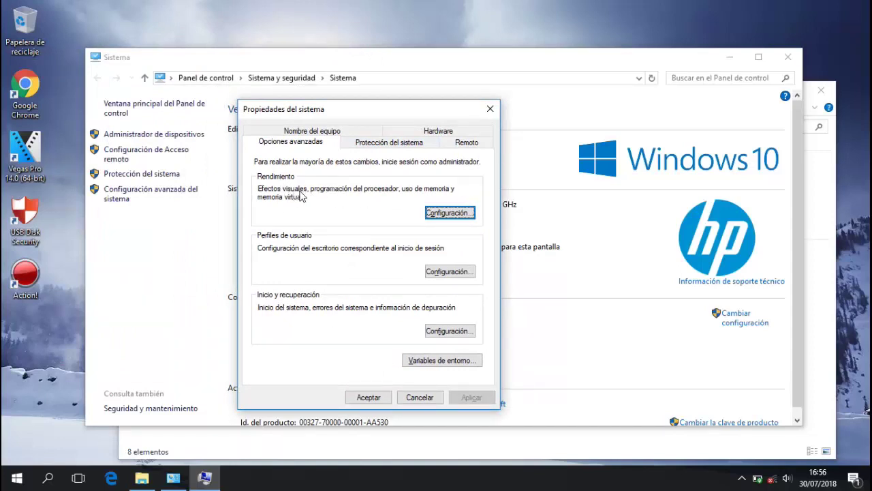
left_click(449, 213)
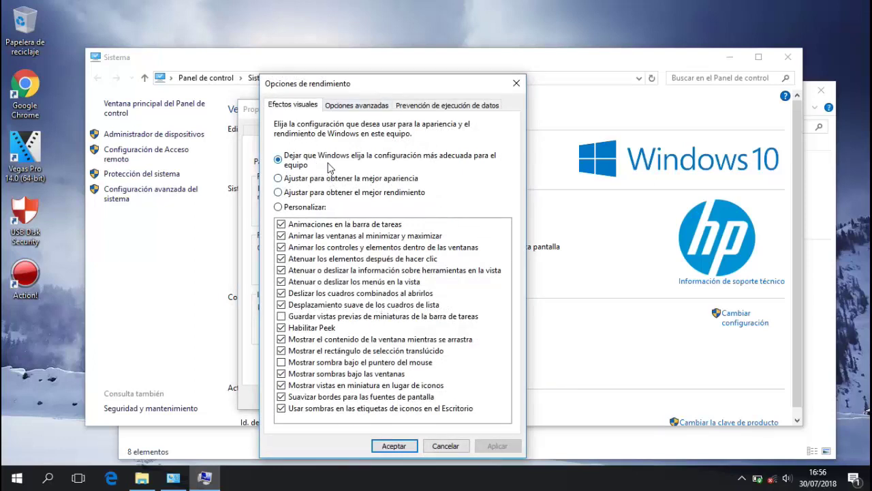
left_click(386, 158)
left_click(368, 194)
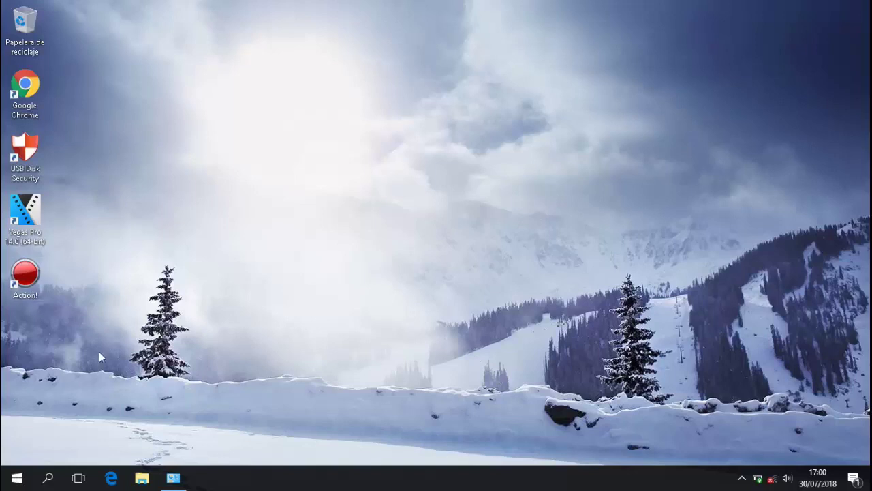
Search Windows for "configuración" and open the Configuración app
left_click(16, 477)
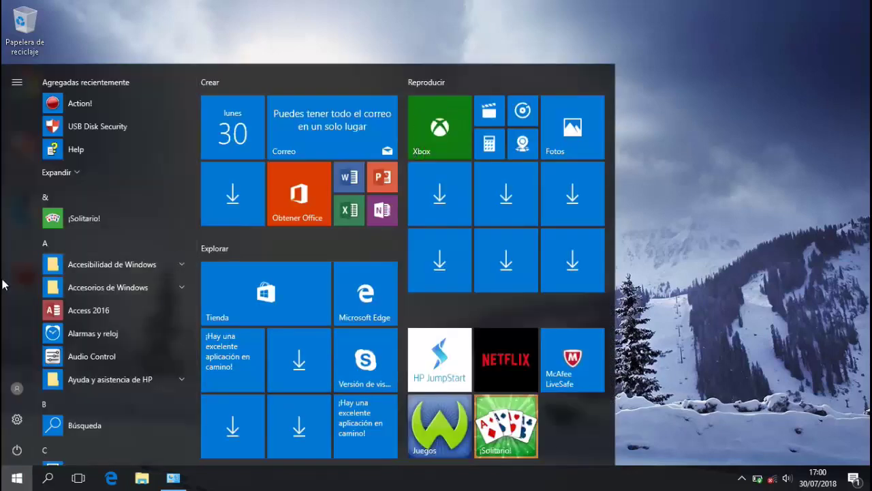
type("config")
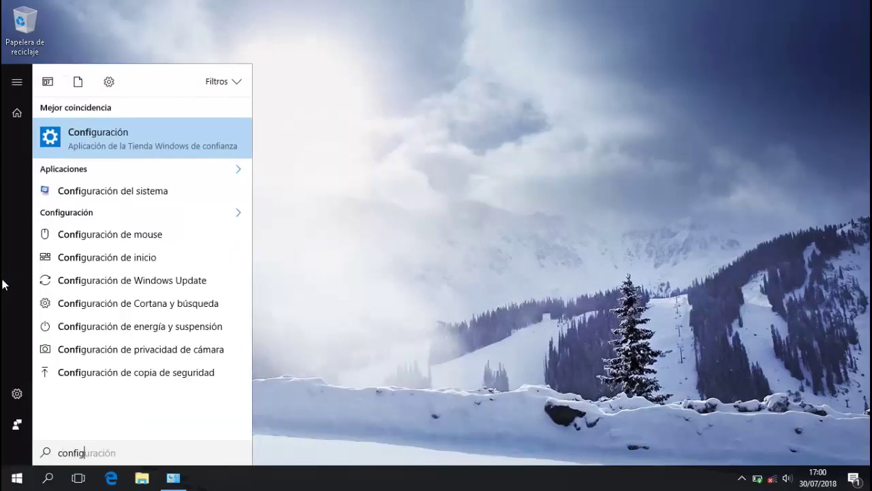
type("uracion")
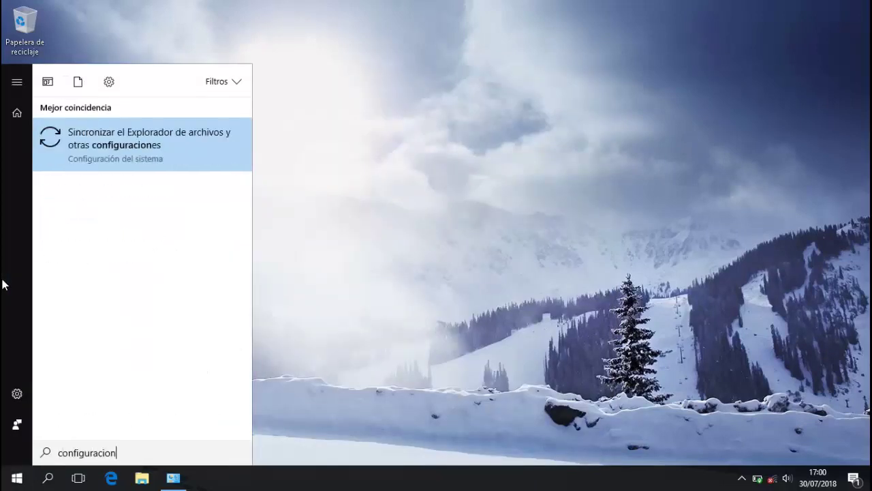
key("BackSpace")
key("BackSpace")
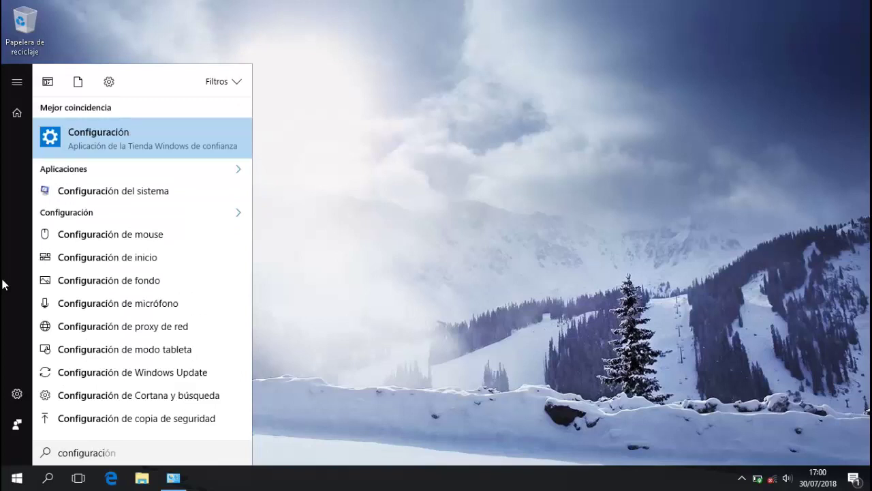
left_click(106, 143)
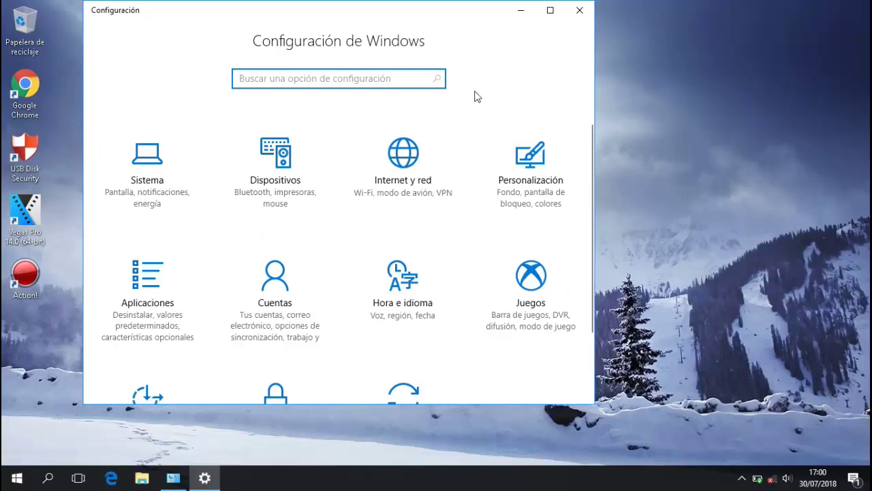
Turn on Sensor de almacenamiento in the Almacenamiento page of the Sistema settings, with the window maximized
left_click(164, 186)
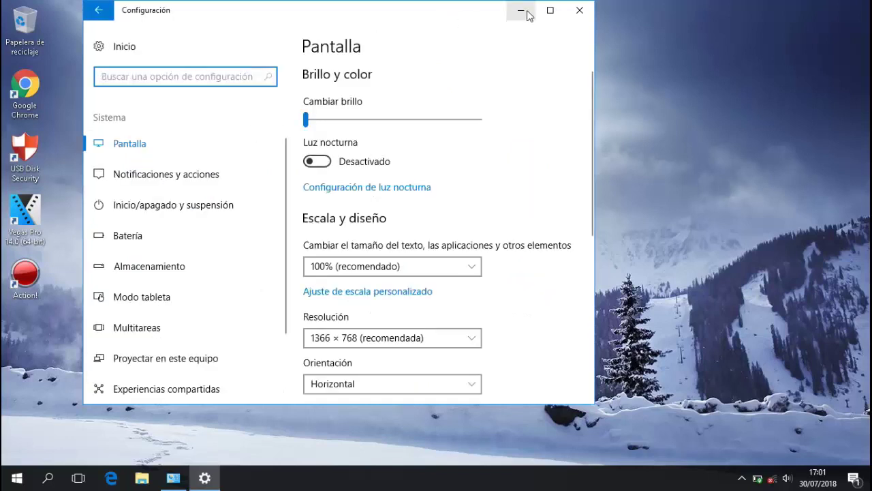
left_click(552, 9)
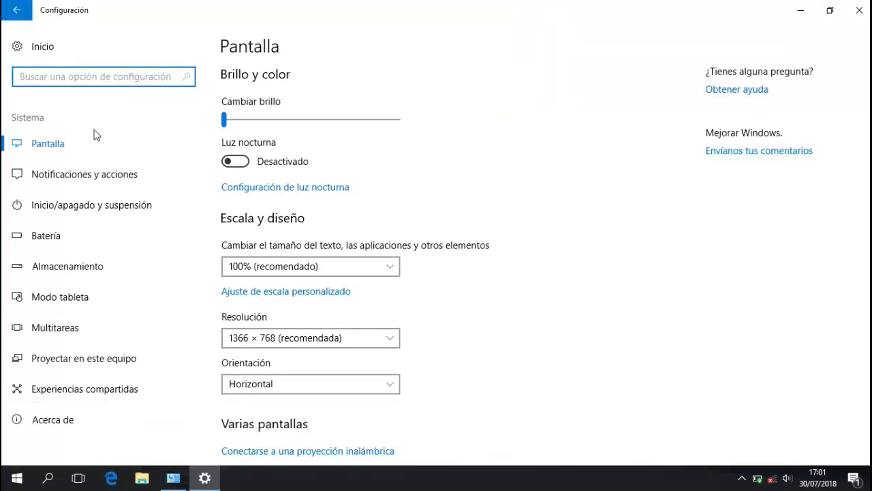
left_click(77, 267)
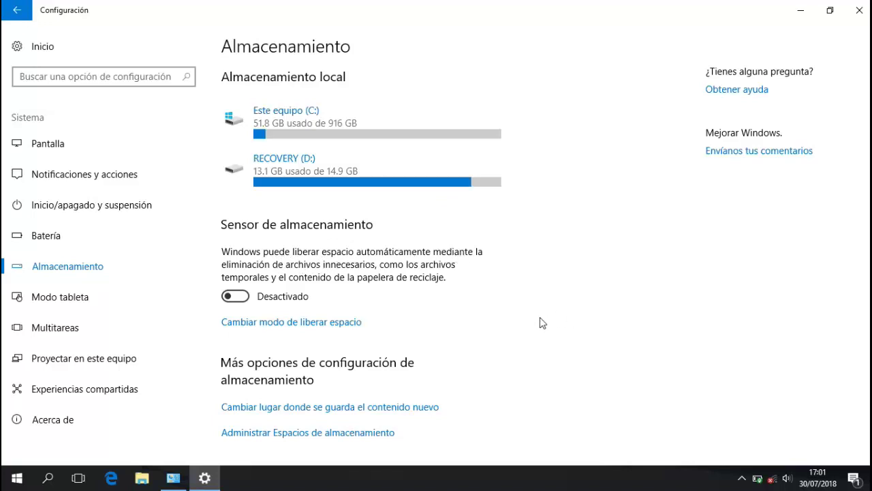
left_click(247, 300)
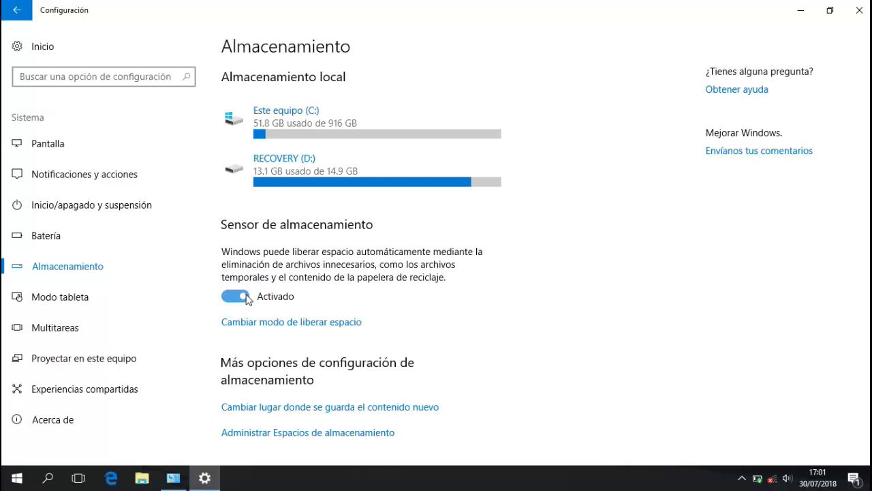
Review the automatic cleanup options under Cambiar modo de liberar espacio, return to Almacenamiento and minimize the settings window
left_click(275, 324)
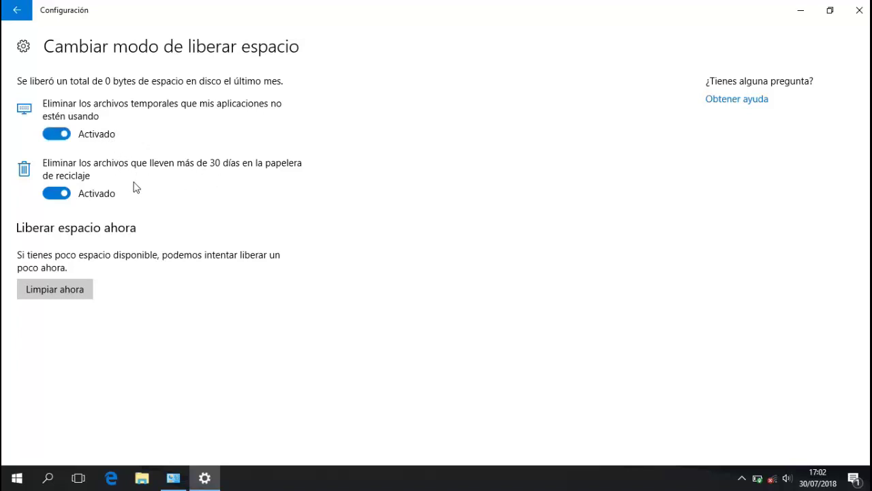
left_click(17, 12)
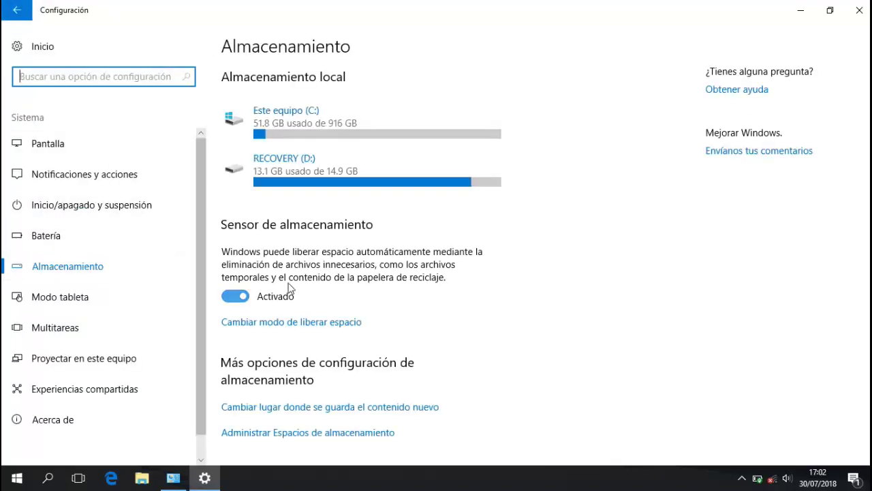
left_click(809, 12)
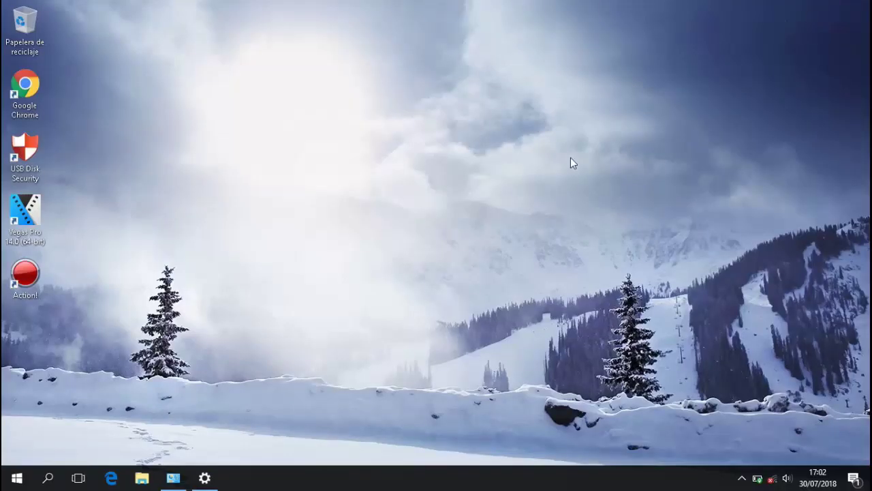